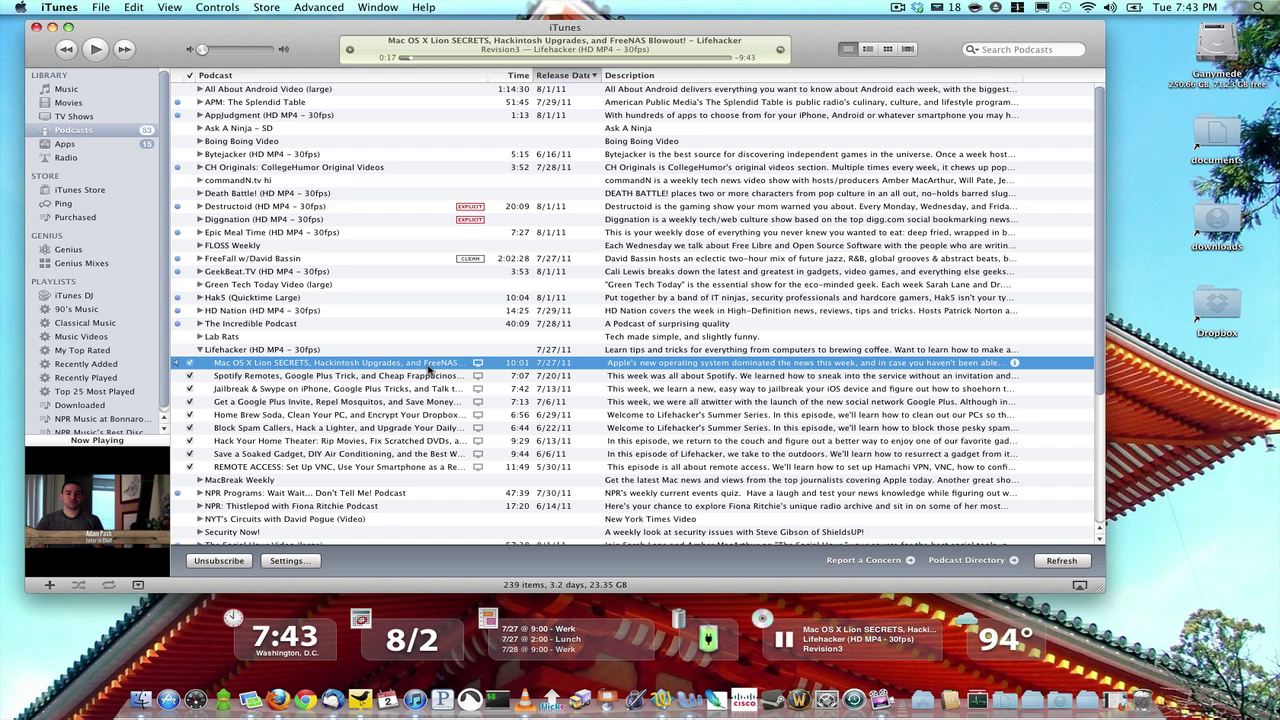
Play the Mac OS X Lion secrets episode full-screen, then pause it at 0:47.
double_click(430, 366)
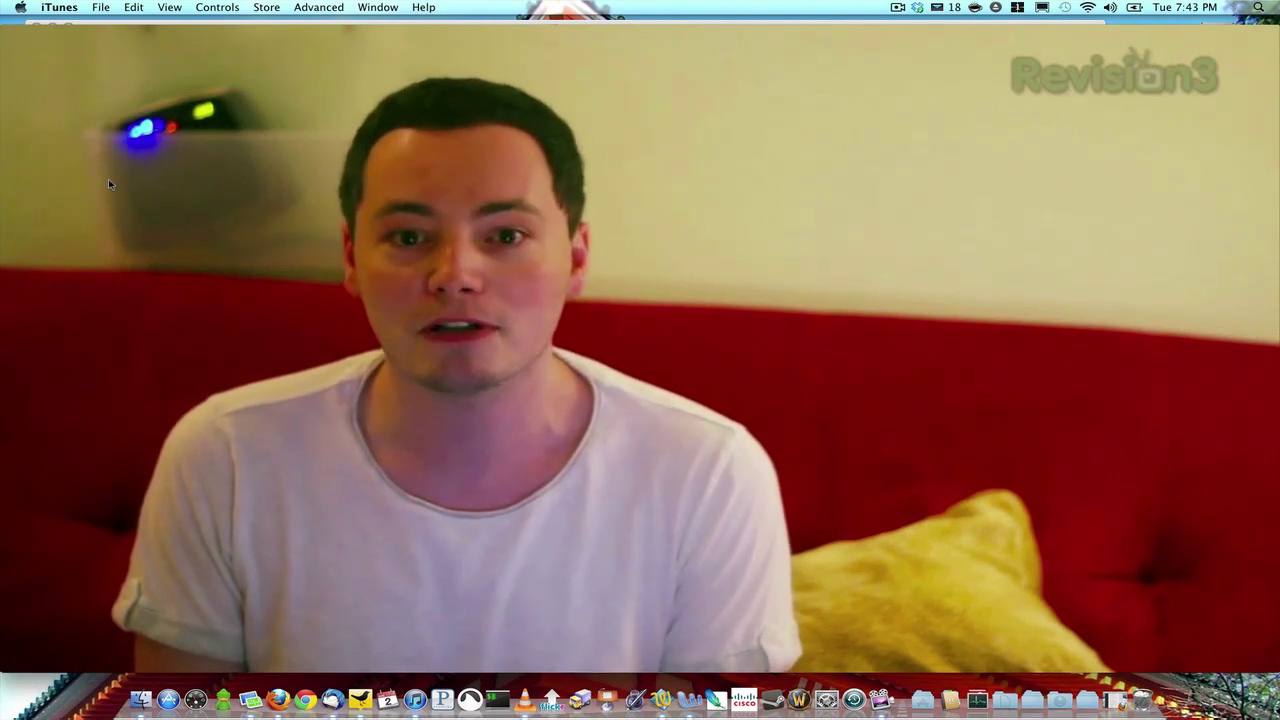
left_click(637, 616)
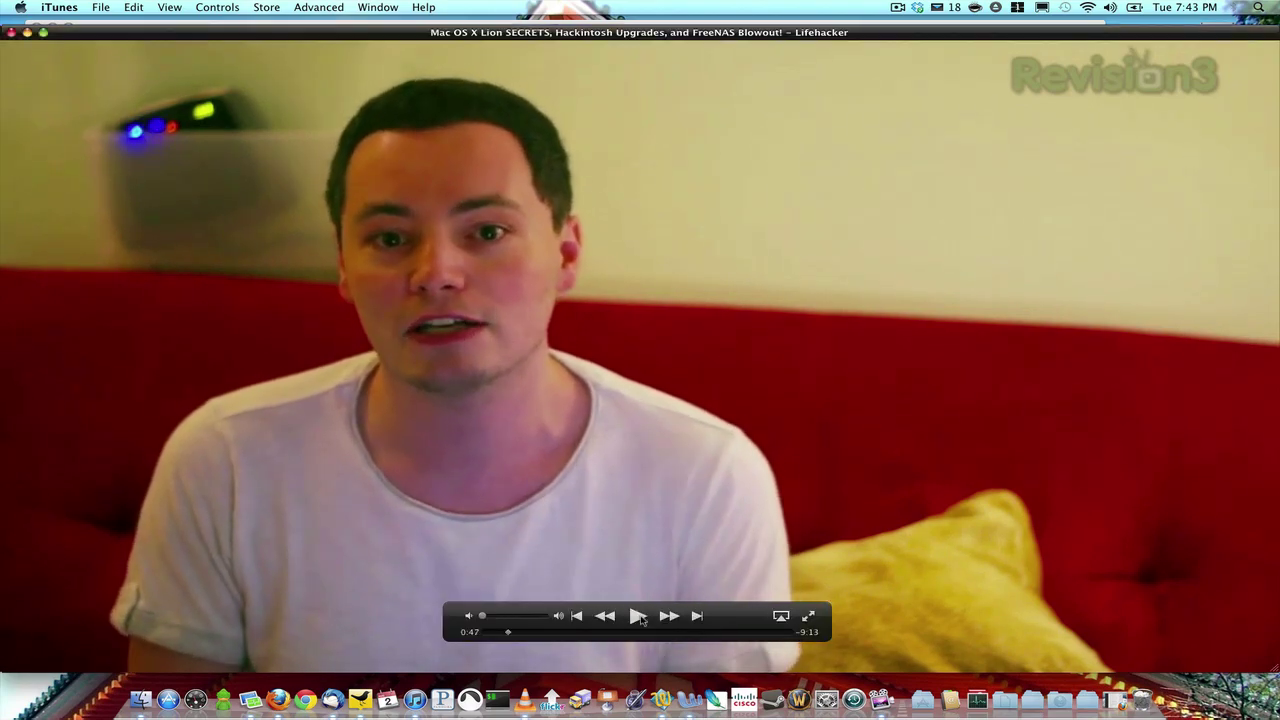